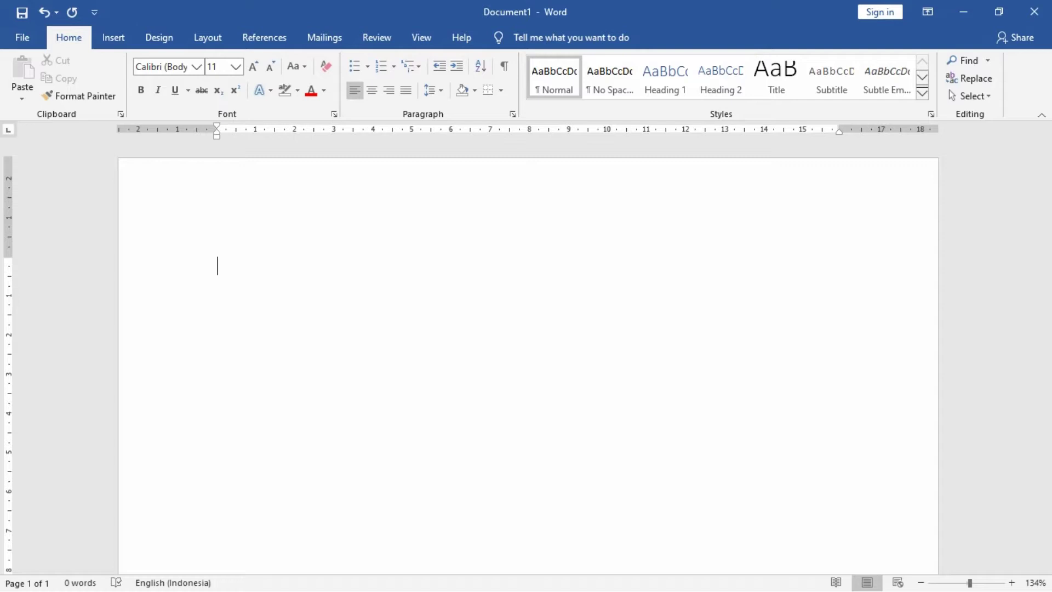
Step: Enter the title "Formulir Pendaftaran" on the first line and centre it
type("Formulir Pendaftaran")
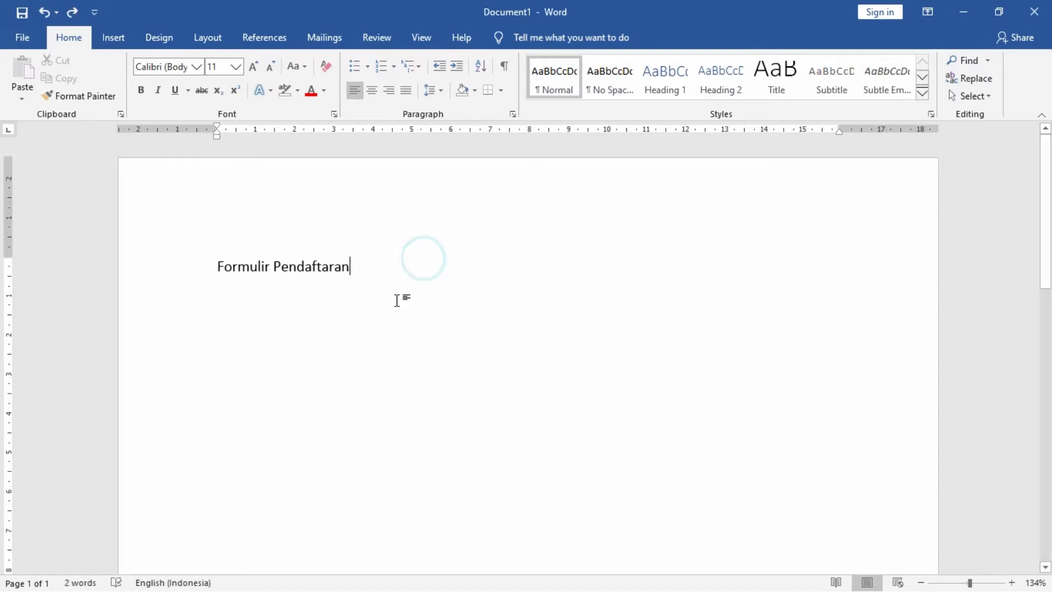
left_click_drag(369, 268, 224, 267)
left_click(372, 90)
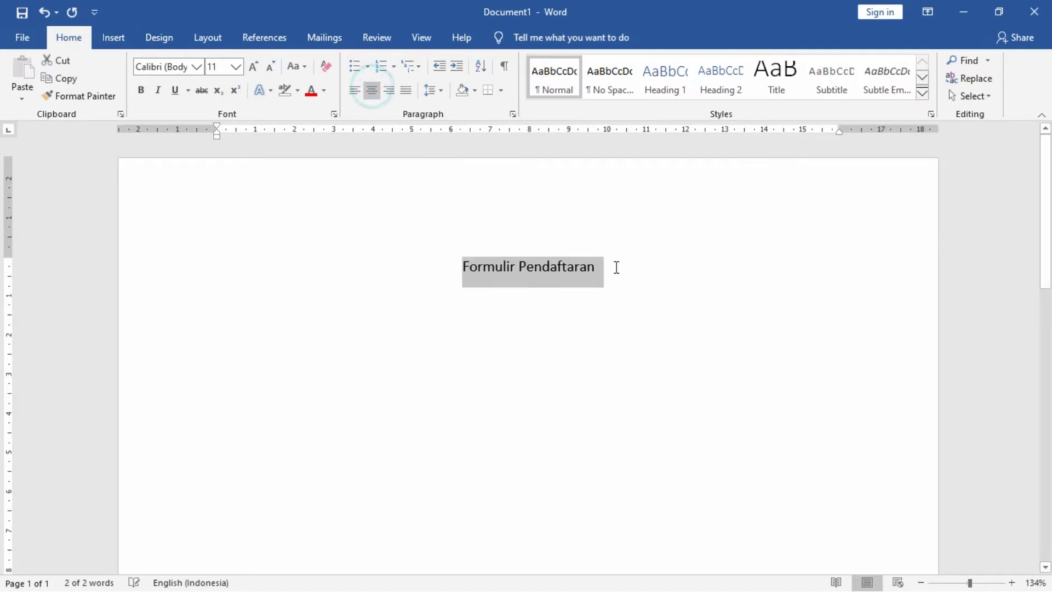
Step: Add left-aligned lines below the title reading "Nama:", "Alamat:", "Tempat Lahir:" and "Tanggal Lahir:"
left_click(637, 268)
key("Return")
key("ctrl+l")
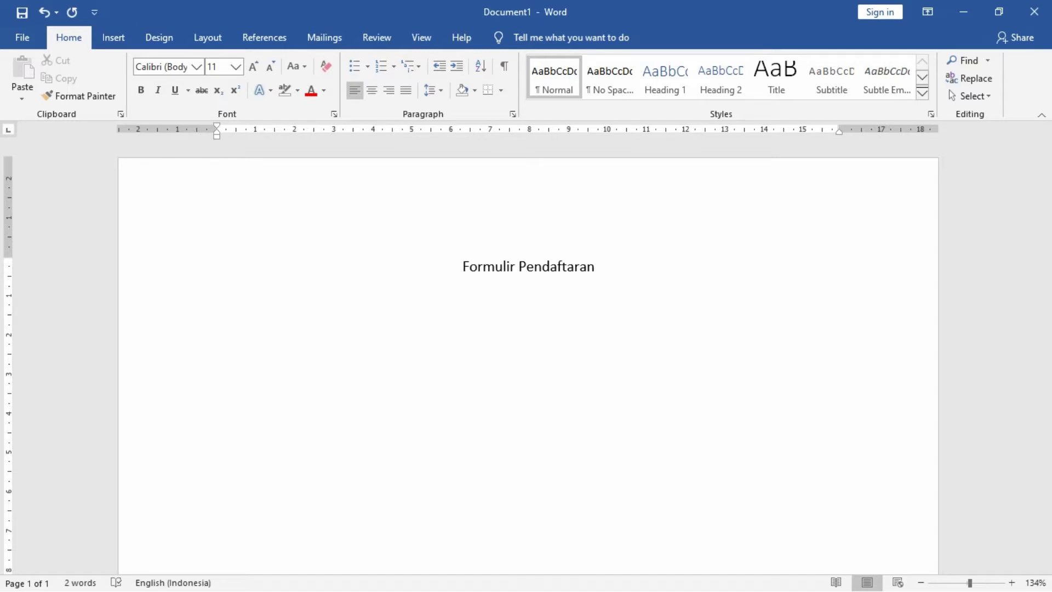
type("Nama:")
key("Return")
type("Alama")
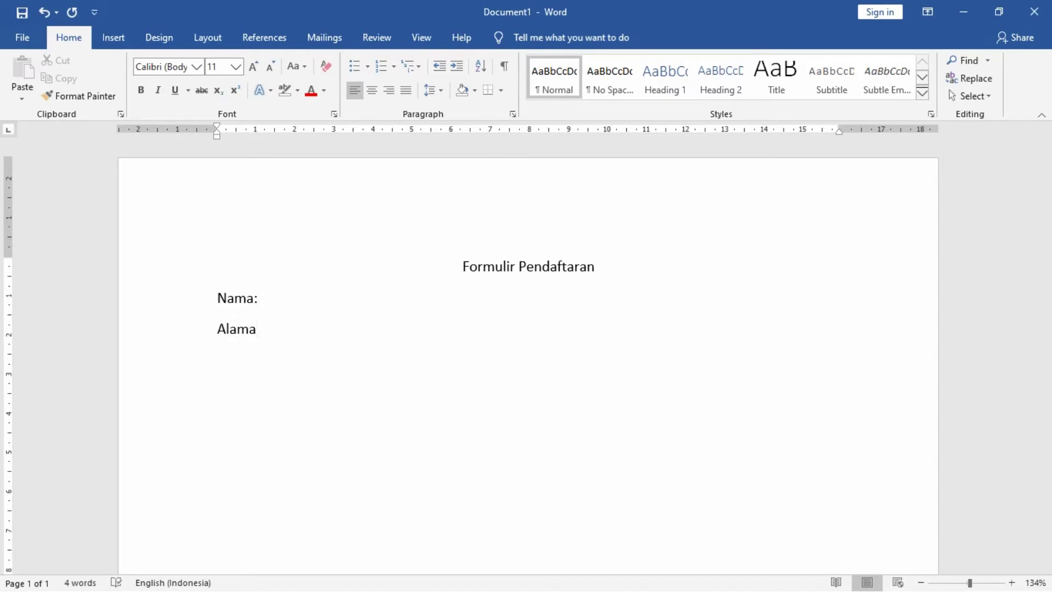
type("t:")
key("Return")
type("Tempat Lahir:")
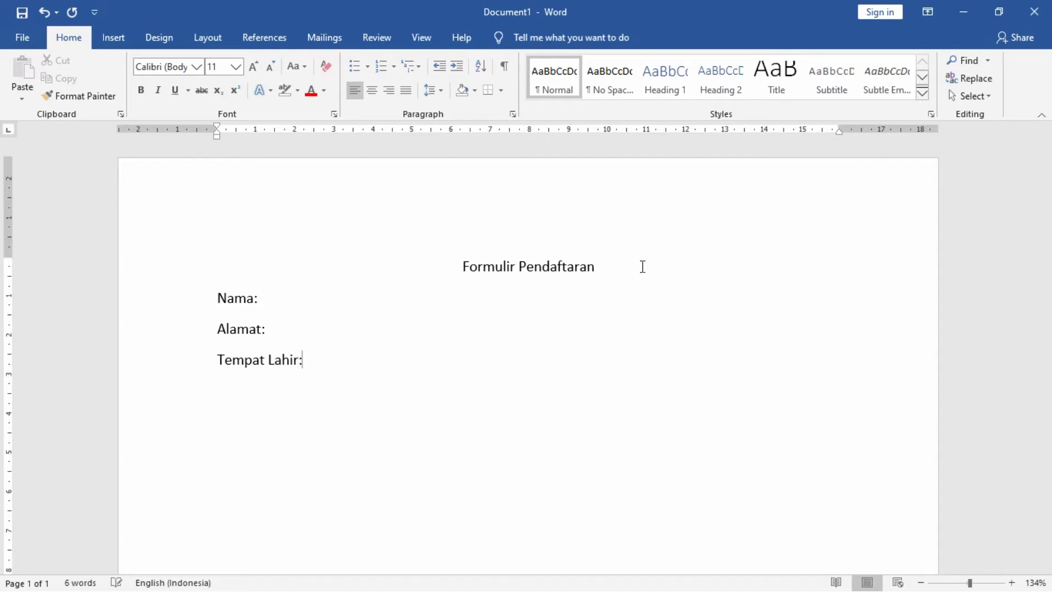
key("Return")
type("Tanggal Lahir:")
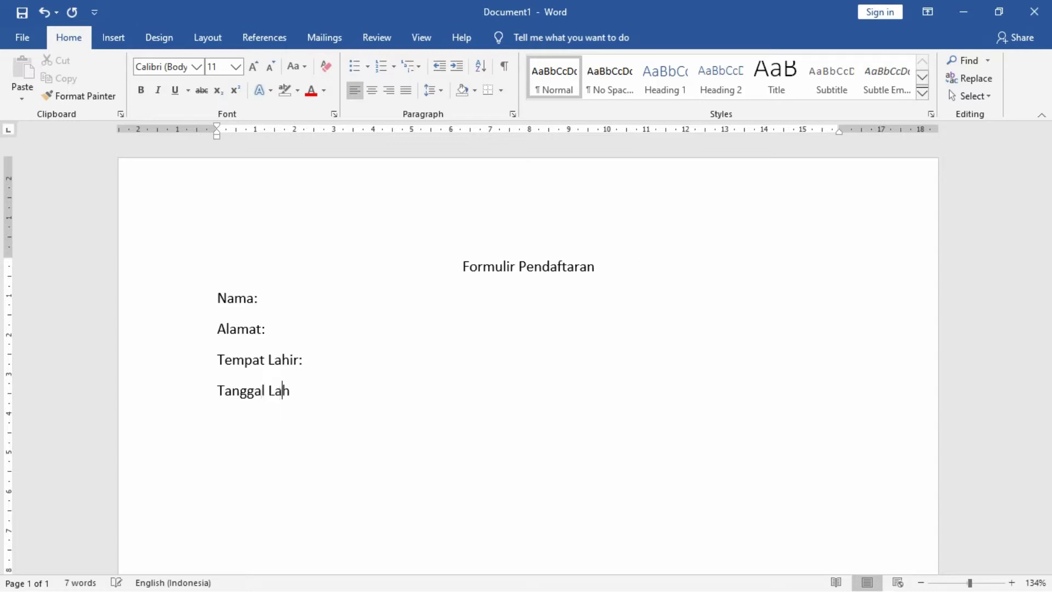
Step: Add the line "Nama Orang Tua" with a bulleted list below it containing "Ayah" and "Ibu"
key("Return")
type("Nama Orang Tu")
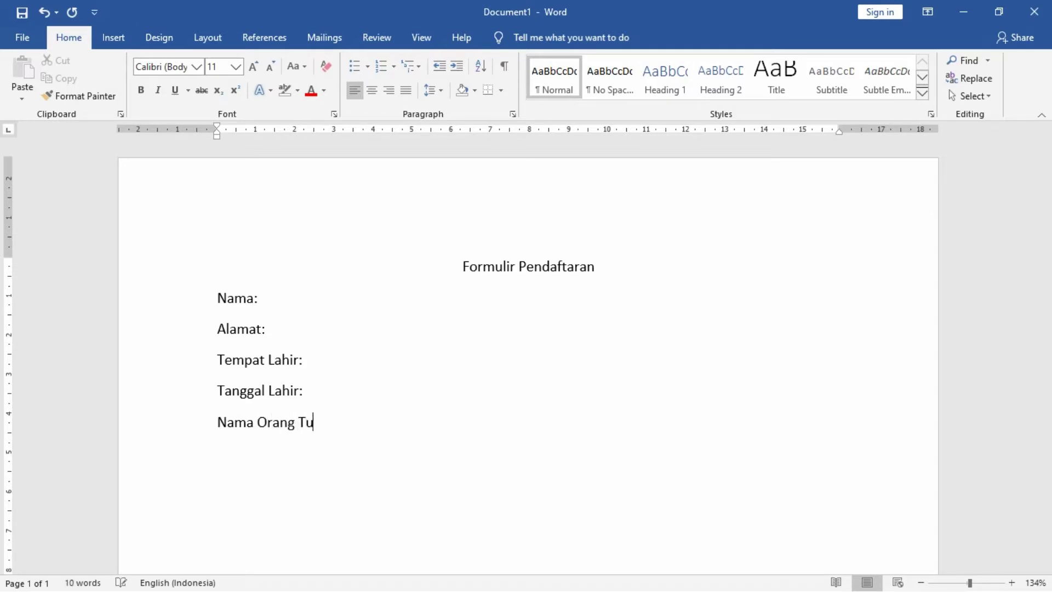
type("a")
key("Return")
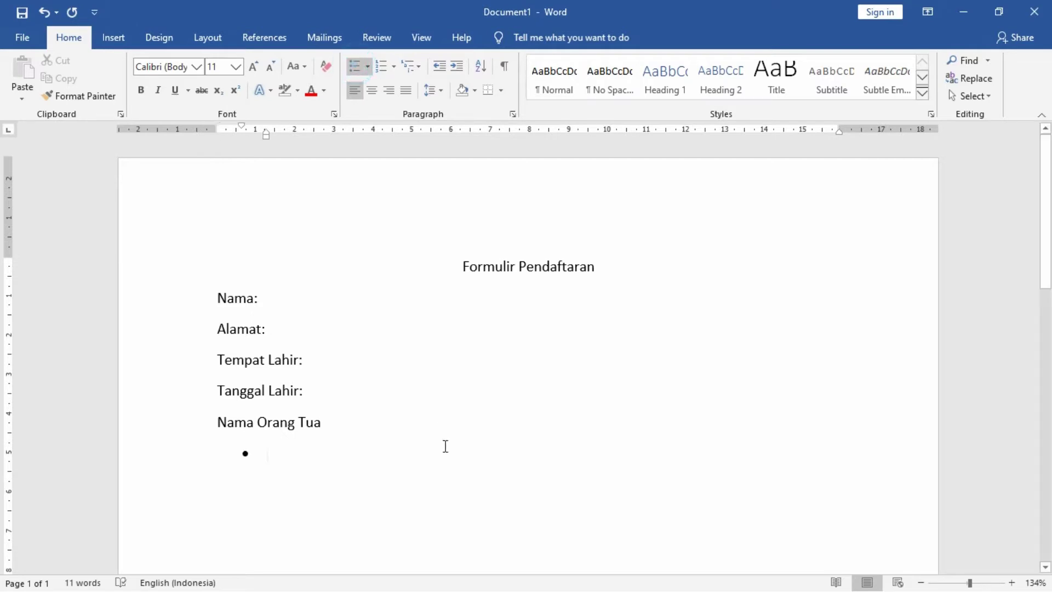
type("Ayah")
key("Return")
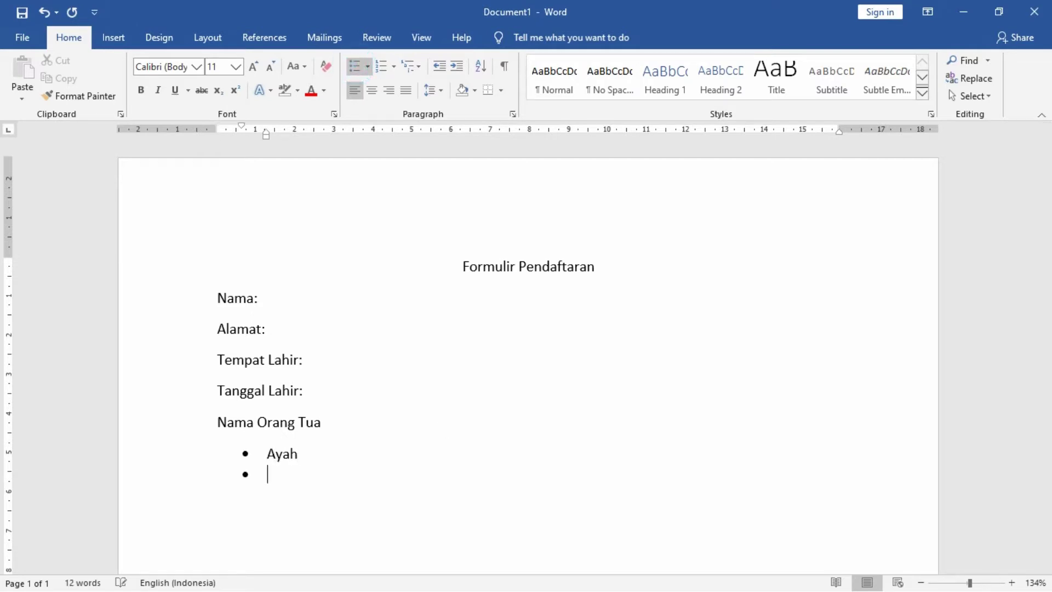
type("Ibu")
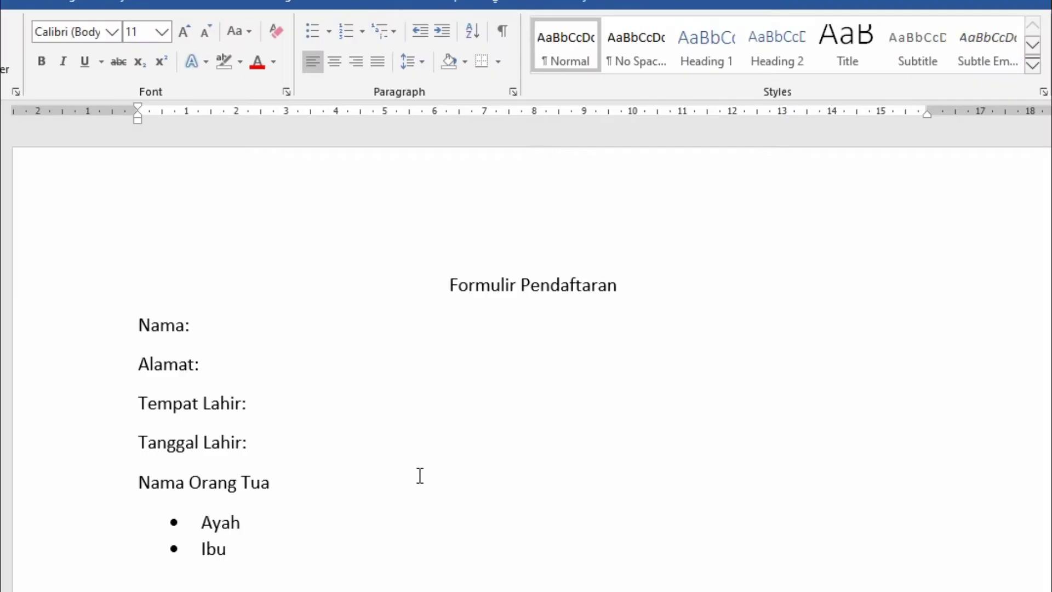
Step: Set left tab stops at 3 cm, 3,5 cm and 13 cm for the four lines from Nama to Tanggal Lahir
left_click(261, 319)
left_click_drag(139, 325, 269, 442)
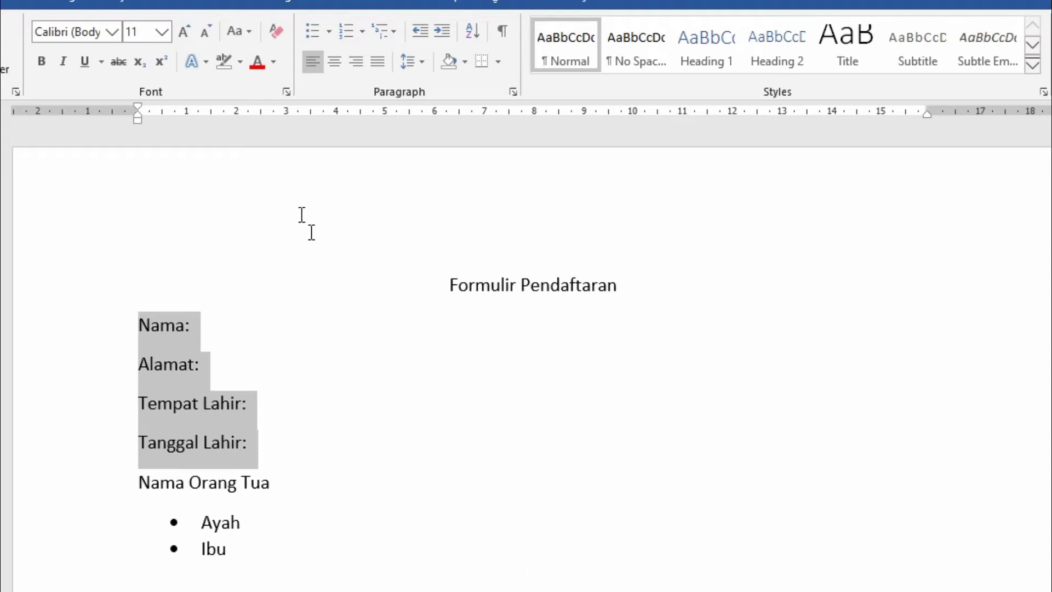
left_click(287, 111)
left_click(310, 114)
left_click(783, 113)
Step: Give the 13 cm tab stop of the four selected lines the dotted leader (option 2)
double_click(784, 116)
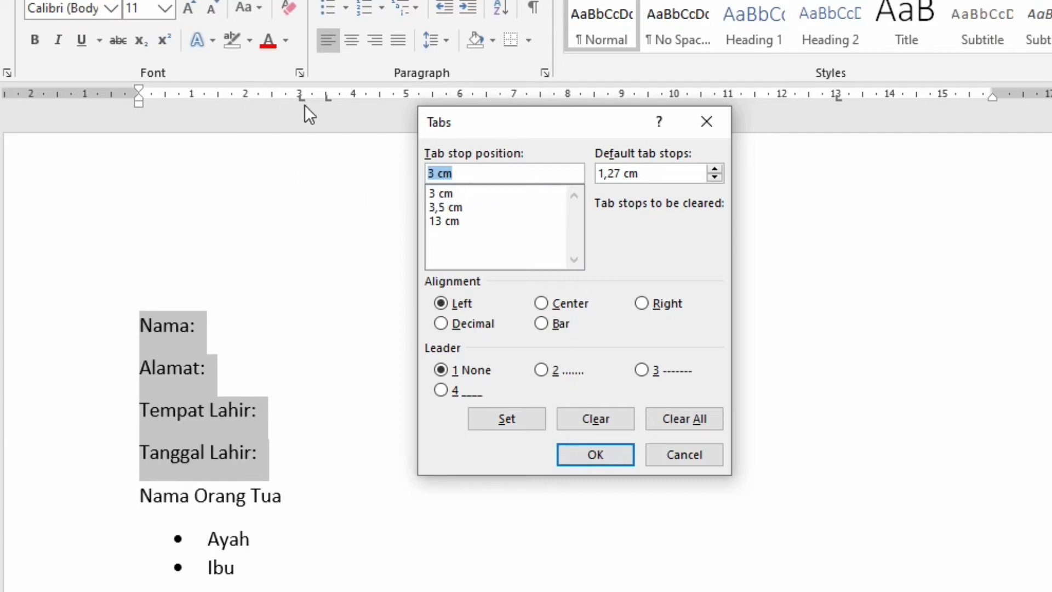
left_click(440, 194)
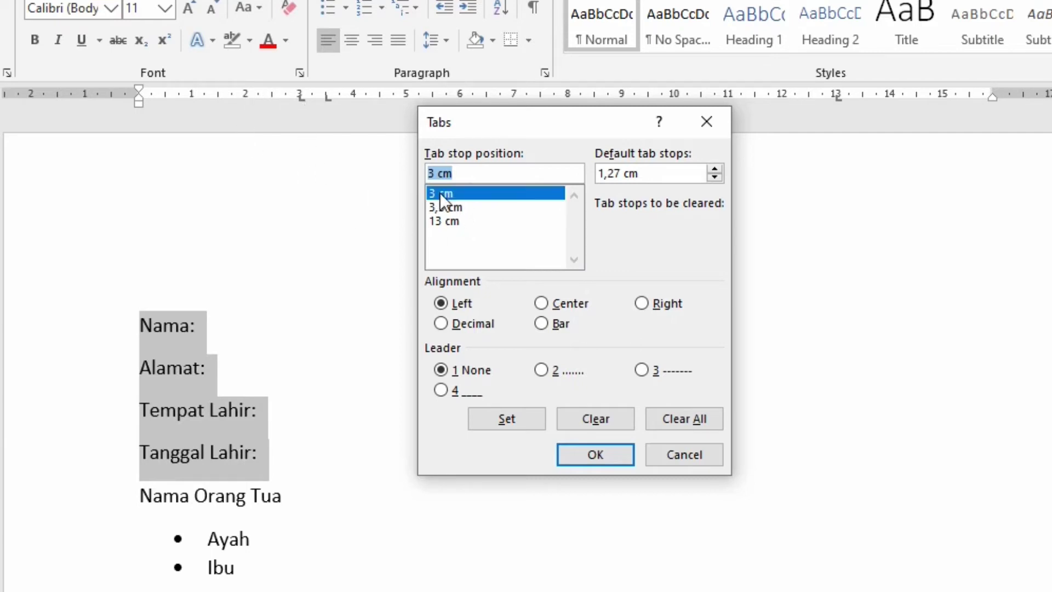
left_click(450, 206)
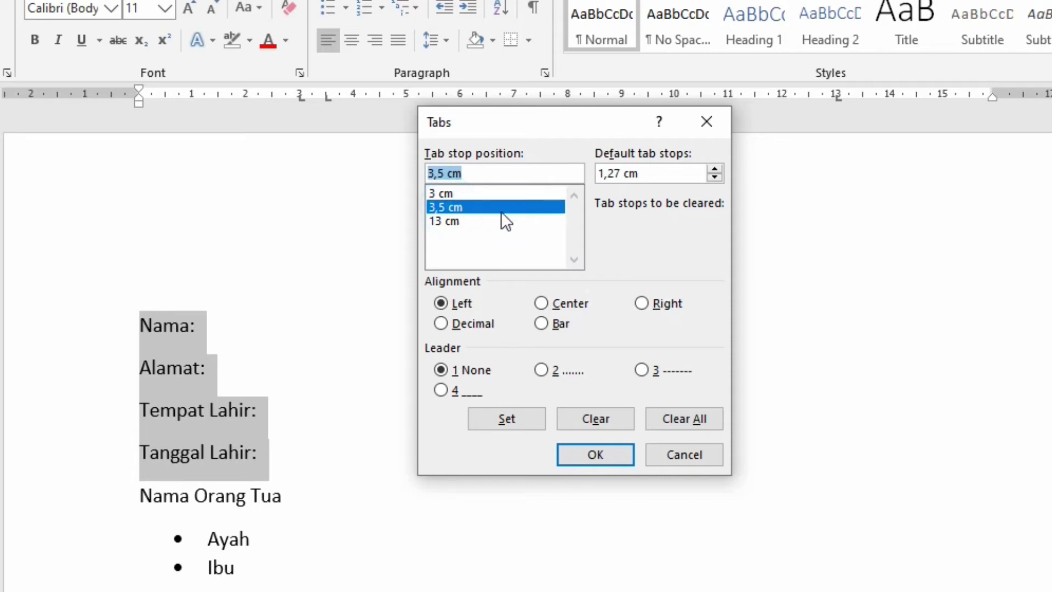
left_click(450, 223)
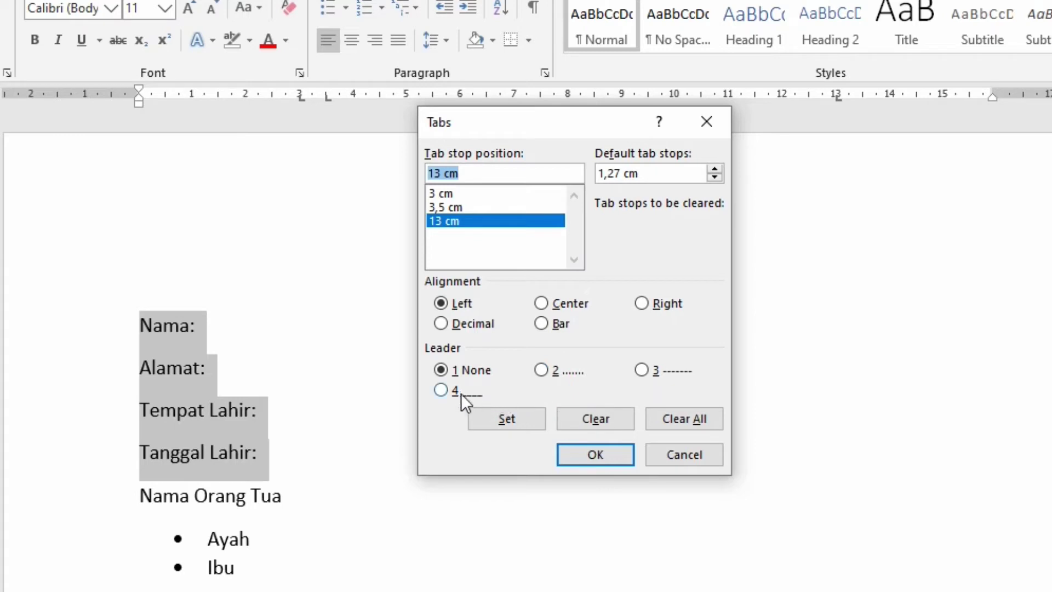
left_click(541, 373)
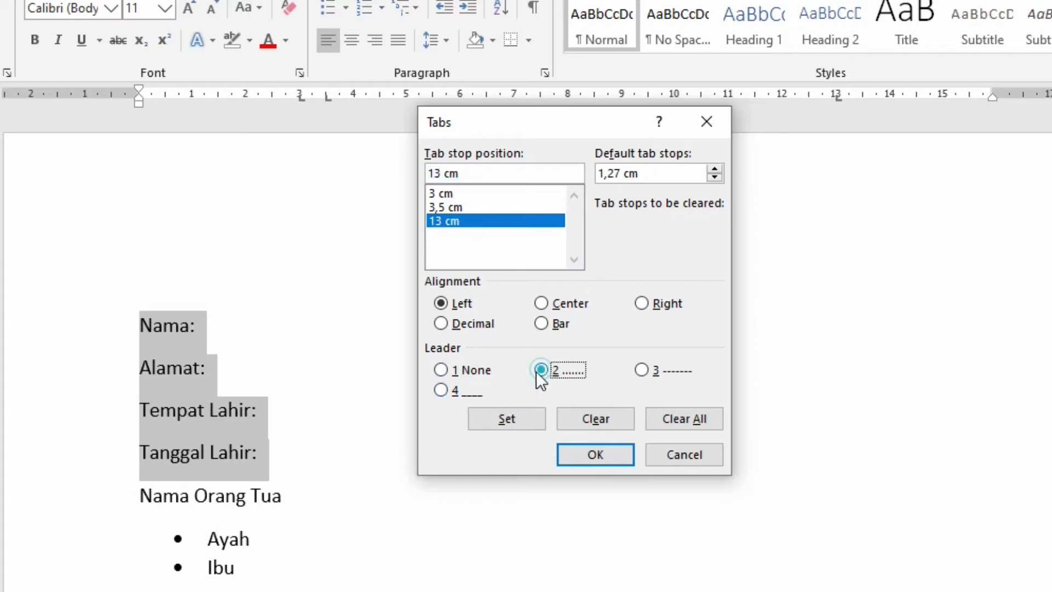
left_click(596, 455)
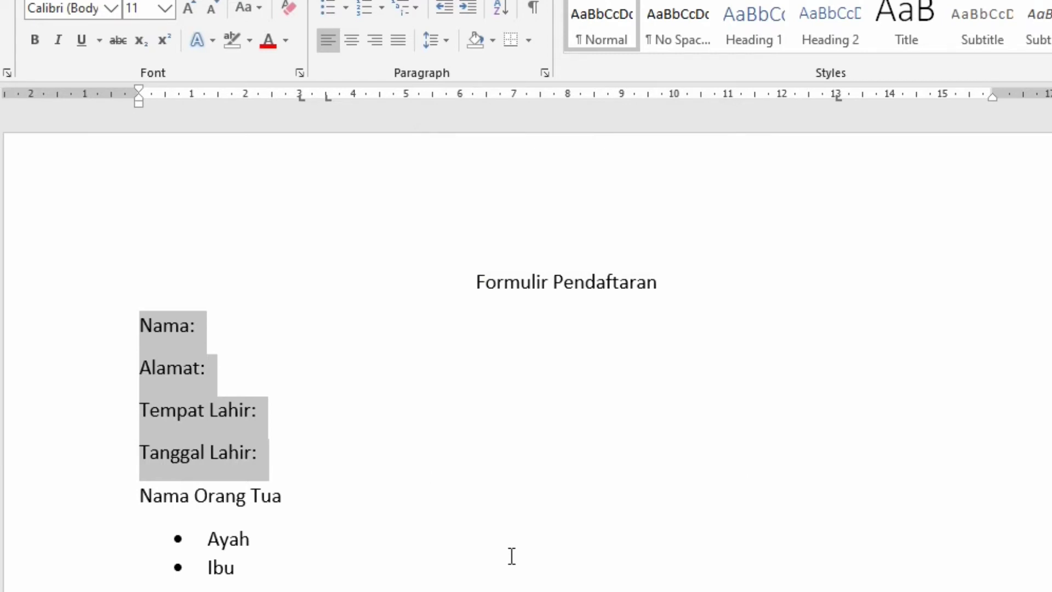
Step: Align the colon of the Nama line at the 3 cm tab stop and add a dotted fill-in line up to 13 cm
left_click(189, 326)
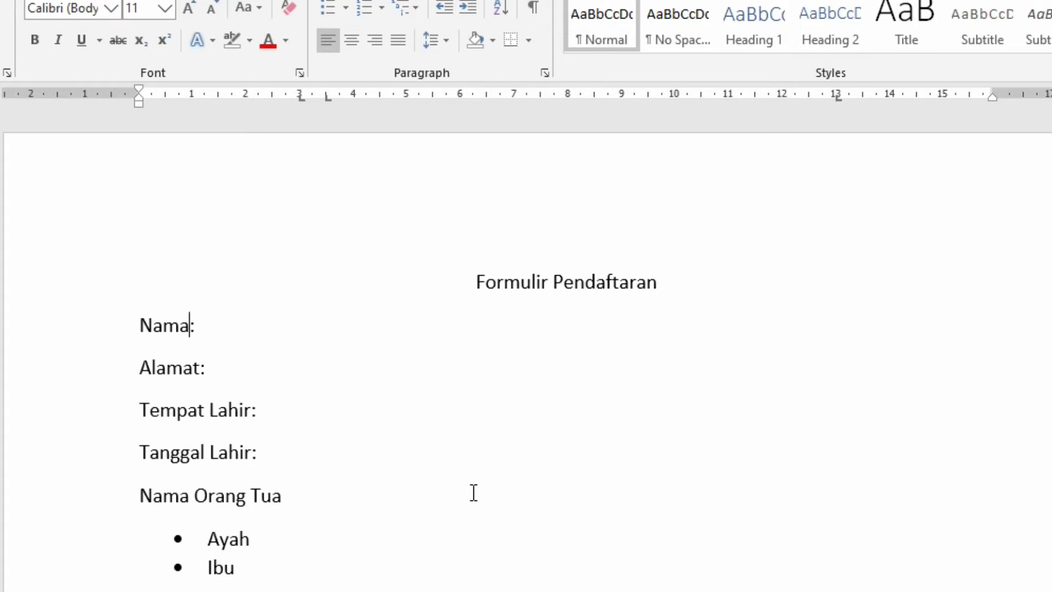
key("Tab")
left_click(307, 326)
key("Tab")
key("Tab")
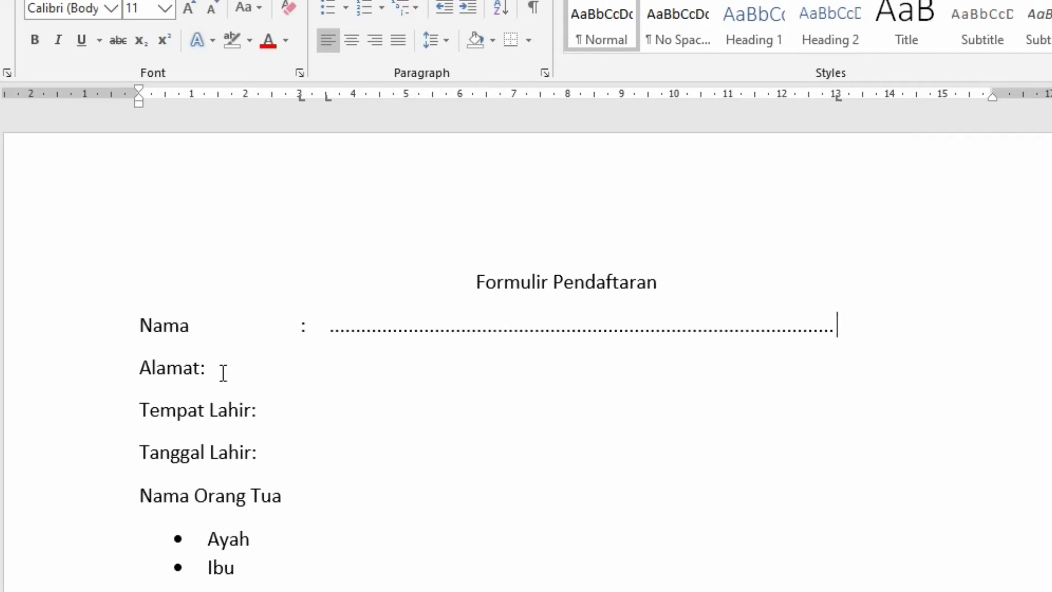
Step: Align the colon of the Alamat line at the 3 cm tab stop and add its dotted fill-in line up to 13 cm
left_click(202, 368)
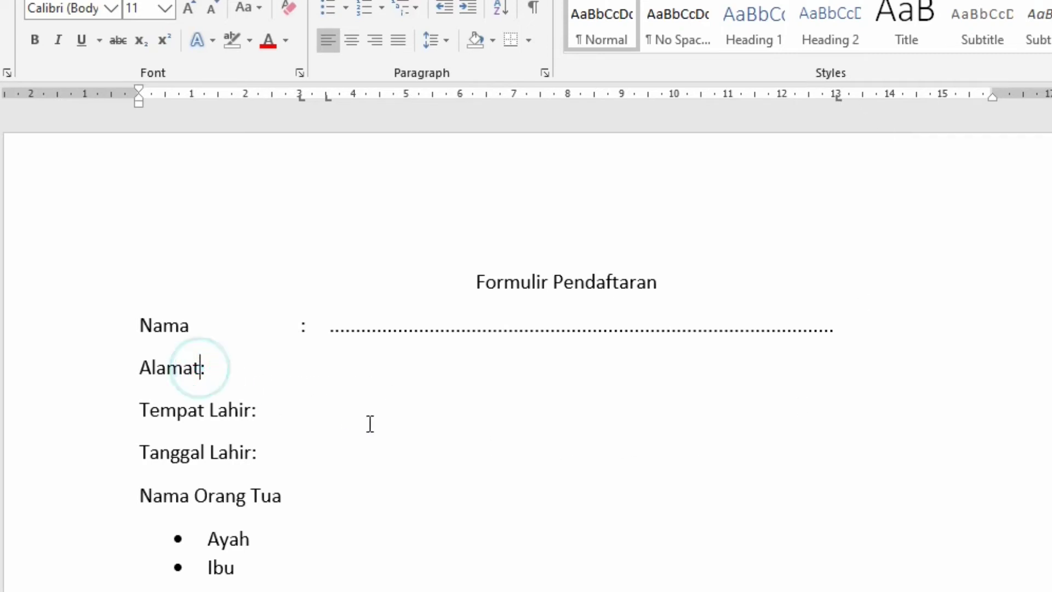
key("Tab")
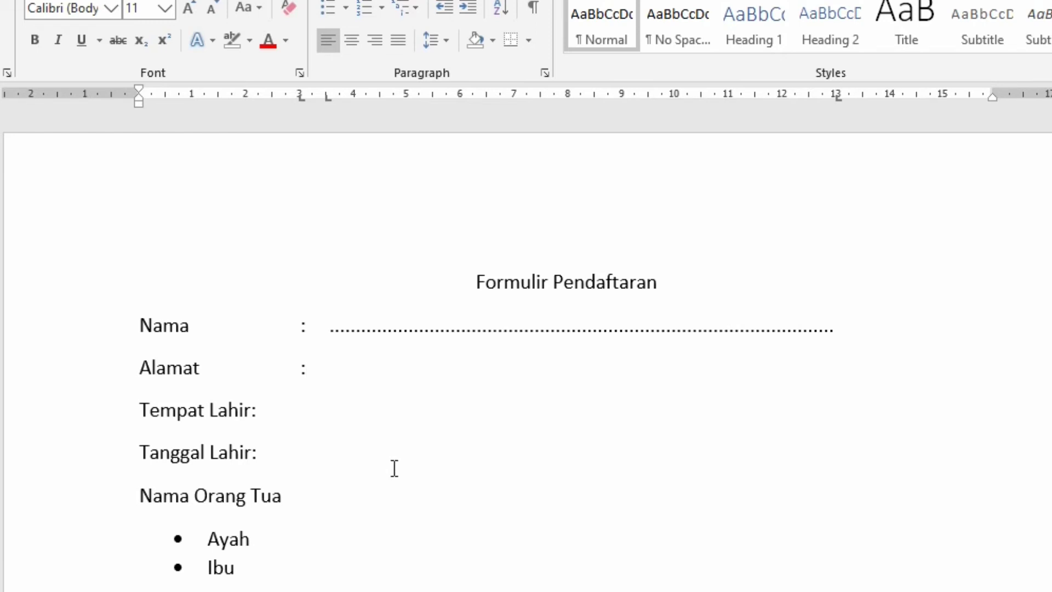
key("Tab")
key("Tab")
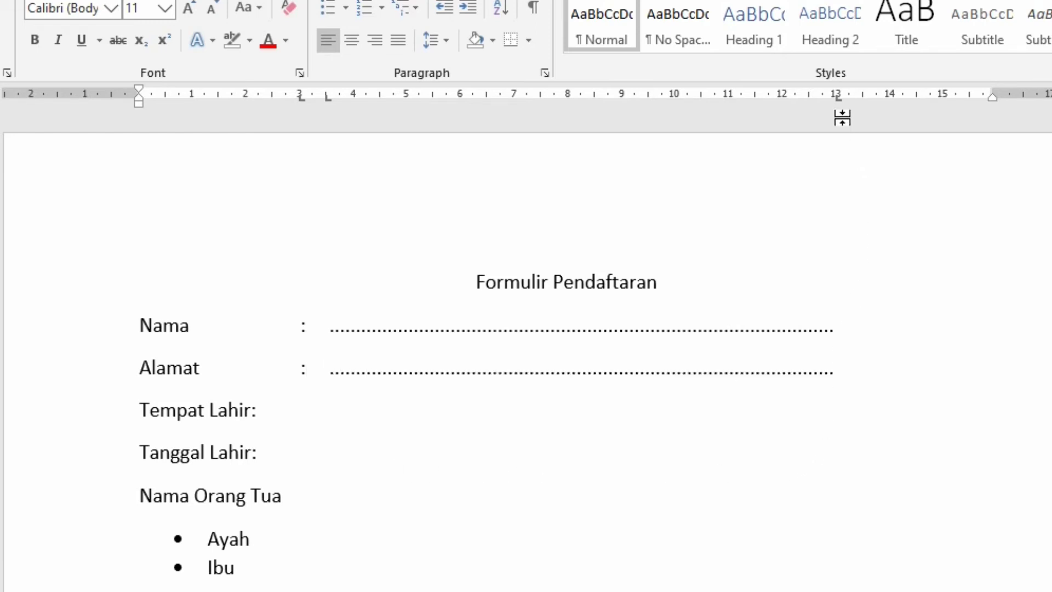
Step: Align the colon after Tempat Lahir at the 3 cm tab stop and extend a dotted fill-in line to 13 cm
left_click(251, 409)
key("Tab")
left_click(305, 404)
key("Tab")
key("ctrl+v")
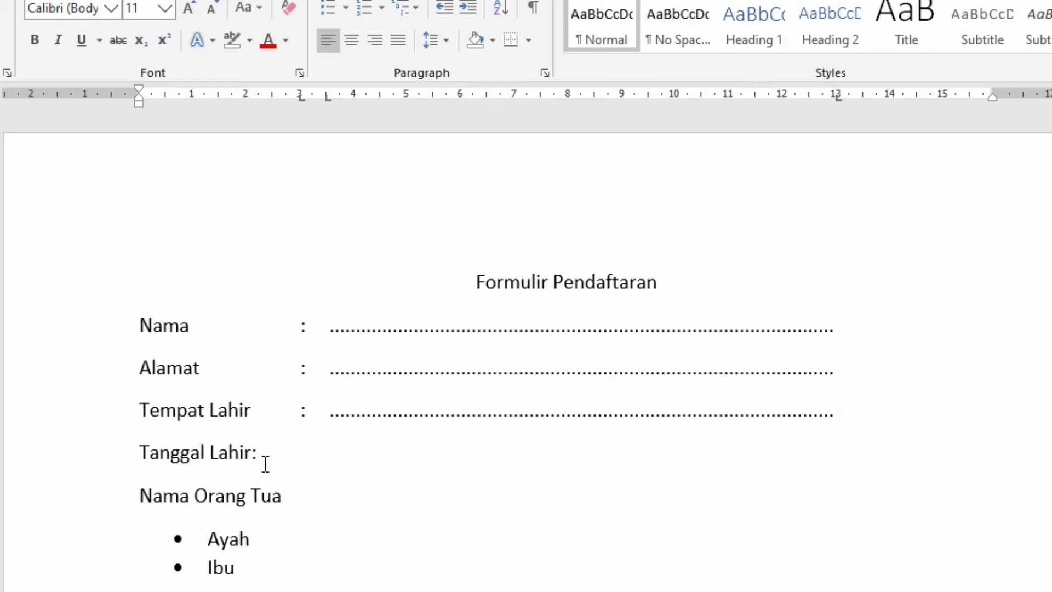
Step: Align the colon after Tanggal Lahir at the 3 cm tab stop and extend a dotted fill-in line to 13 cm
left_click(250, 450)
key("Tab")
left_click(312, 449)
key("Tab")
key("Tab")
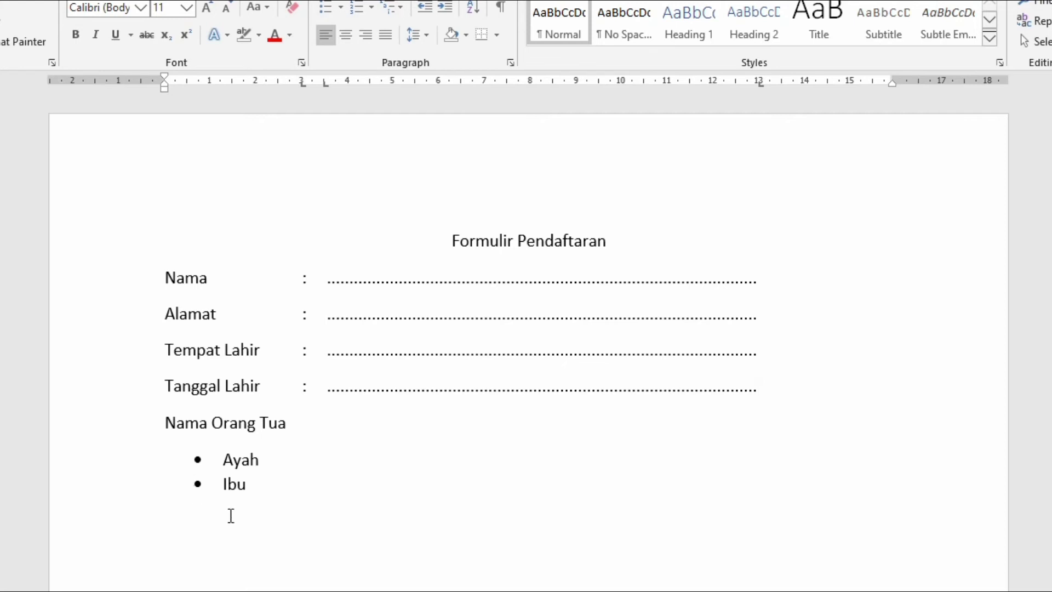
Step: Set left tab stops at 3 cm, 3,5 cm and 10 cm for the bulleted Ayah and Ibu lines
left_click_drag(269, 487, 223, 461)
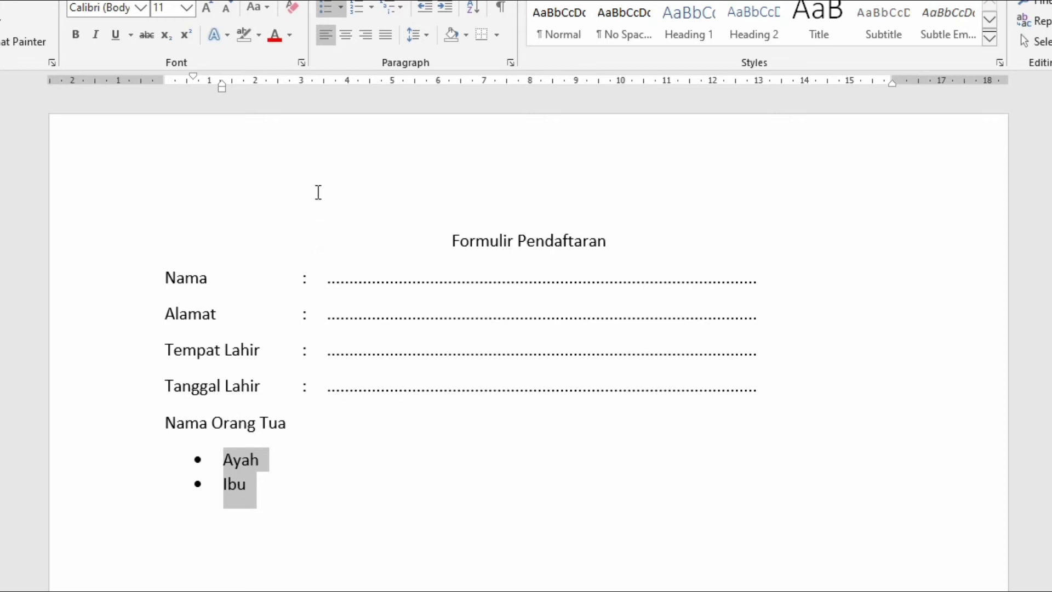
left_click(301, 83)
left_click(324, 83)
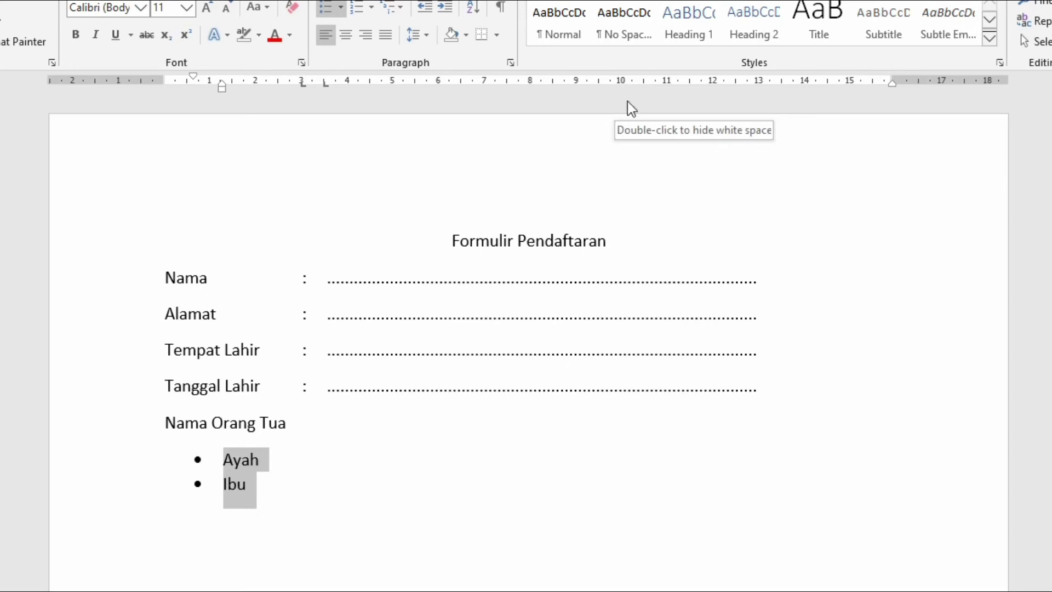
left_click(623, 82)
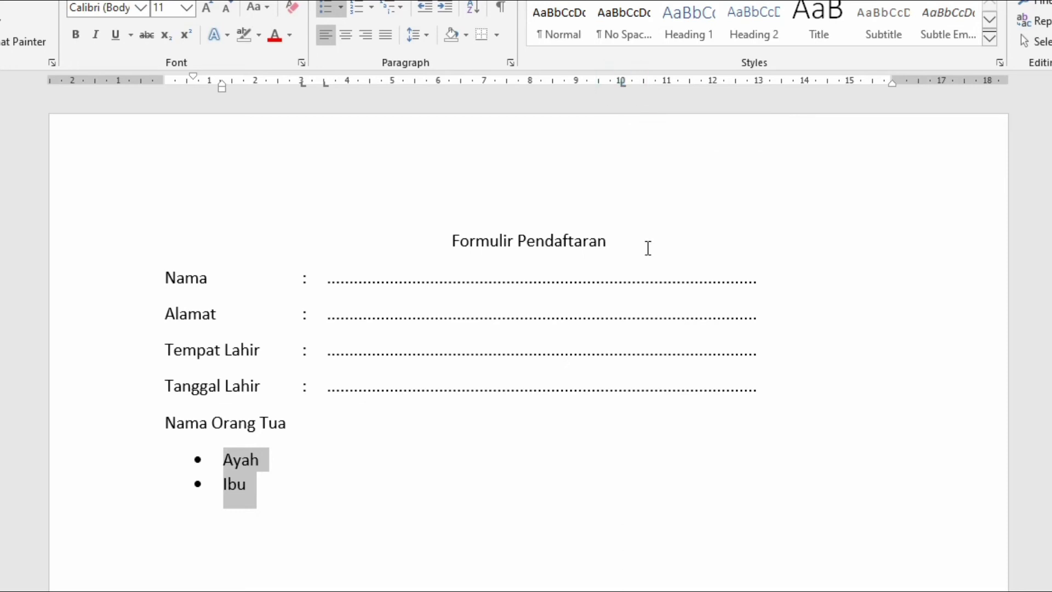
Step: Give the 10 cm tab stop of the two bulleted lines the dotted leader (option 2)
double_click(623, 87)
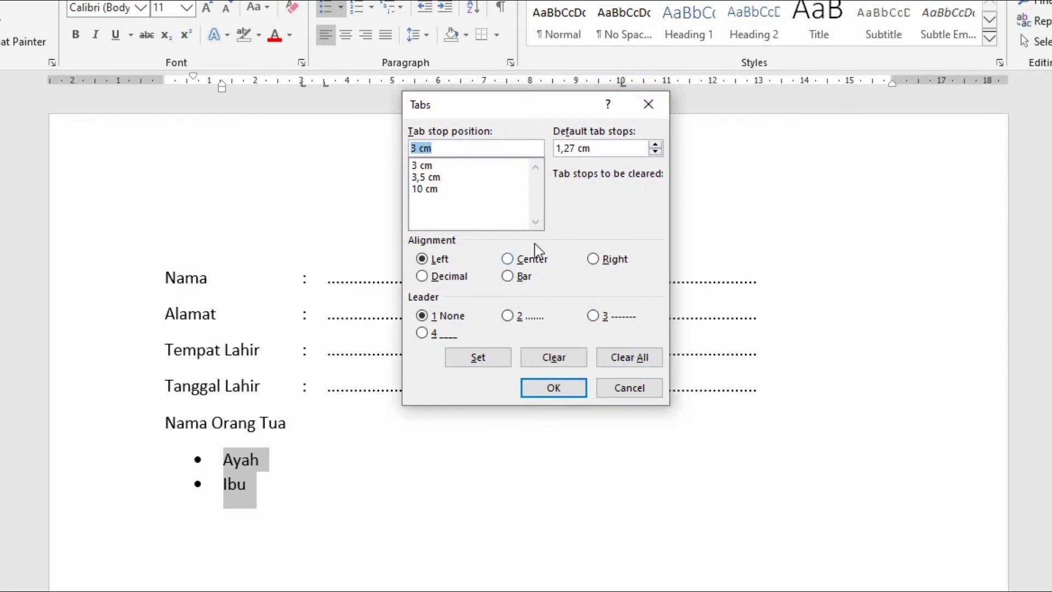
left_click(428, 190)
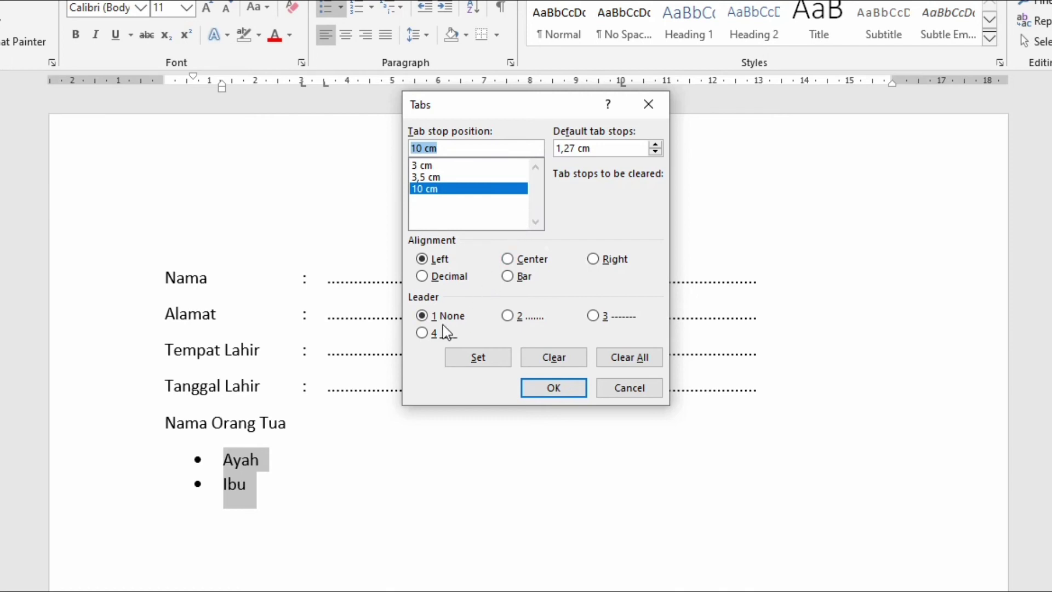
left_click(507, 315)
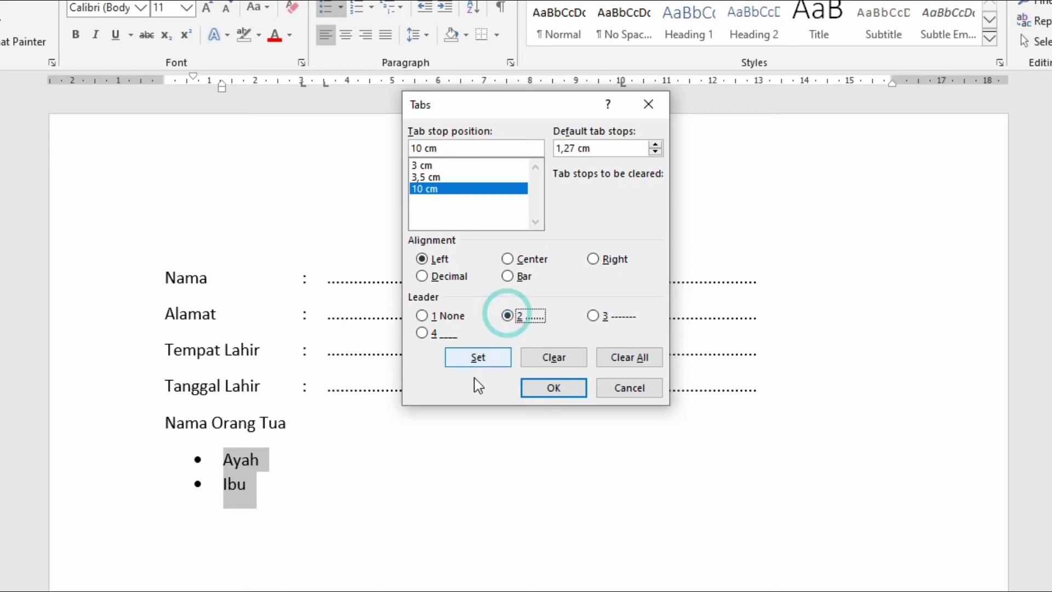
left_click(561, 389)
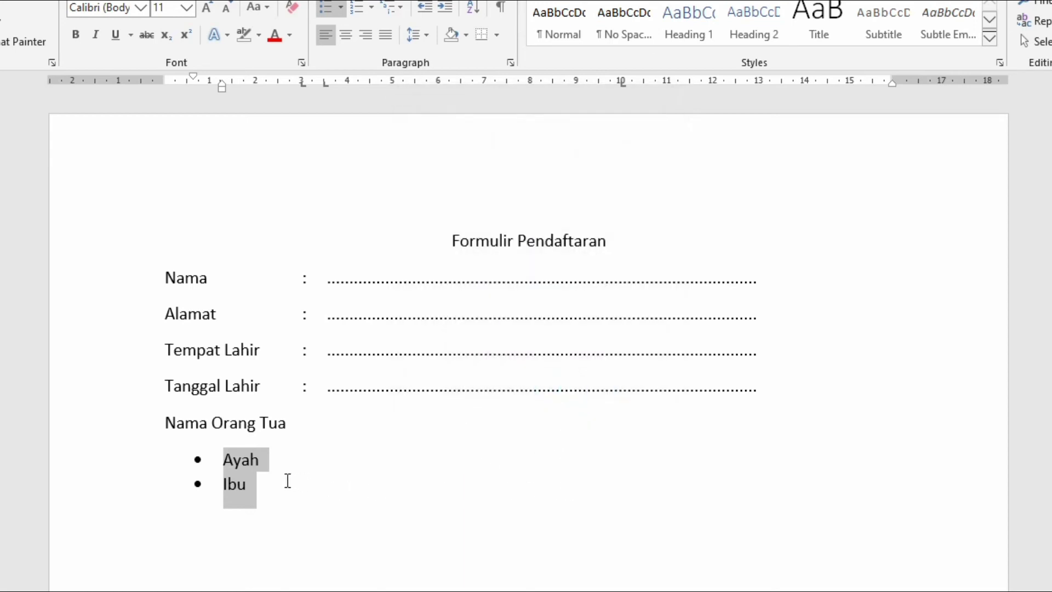
Step: Add a colon at the 3 cm tab stop after Ayah, followed by a dotted fill-in line up to 10 cm
left_click(262, 462)
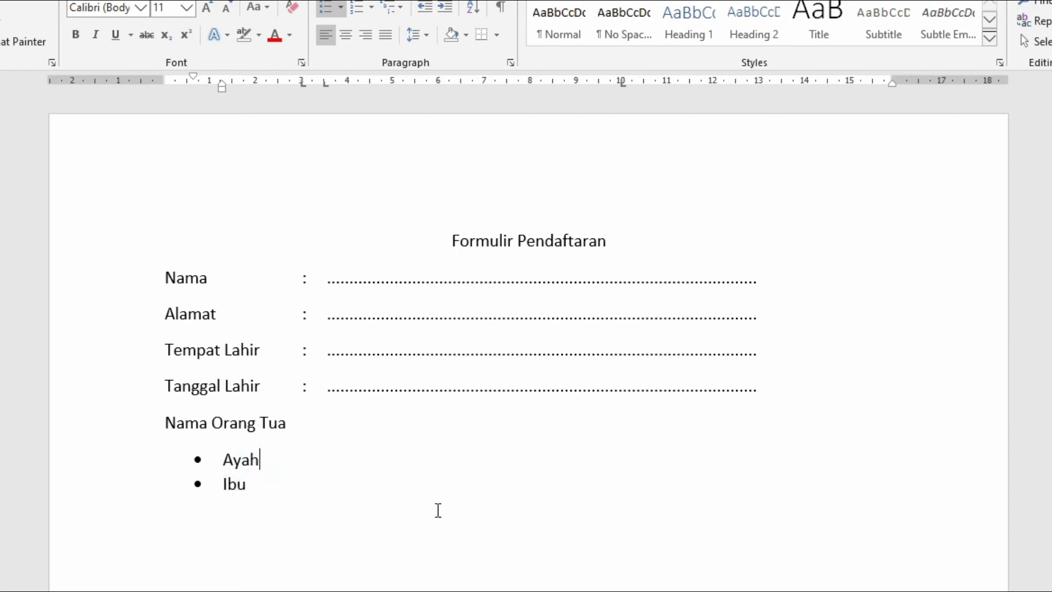
key("Tab")
type(":")
key("Tab")
key("Tab")
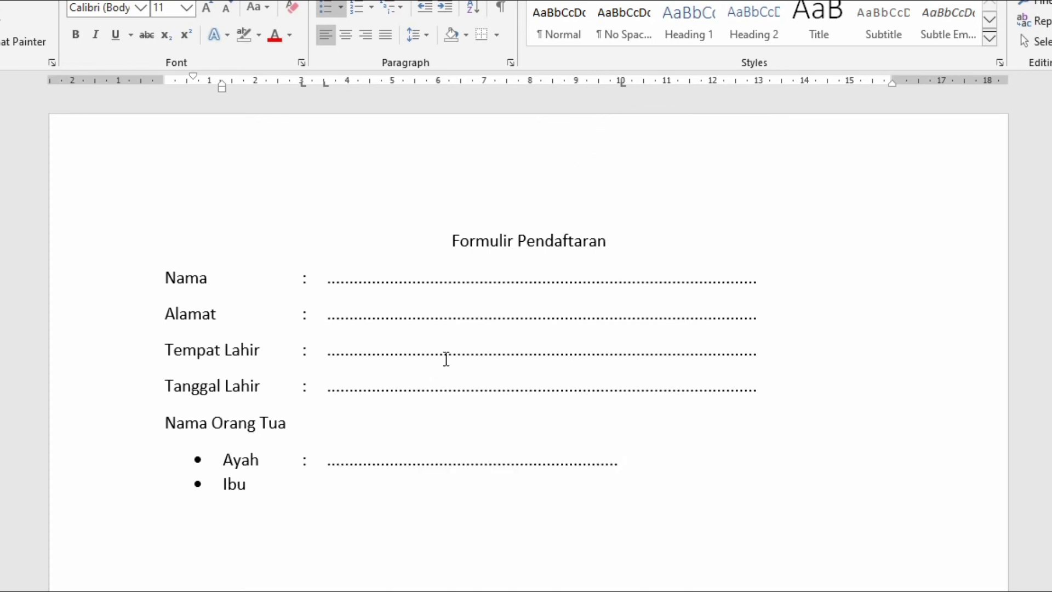
Step: Add a colon at the 3 cm tab stop after Ibu, followed by a dotted fill-in line up to 10 cm
left_click(301, 486)
key("Tab")
type(":")
key("Tab")
key("Tab")
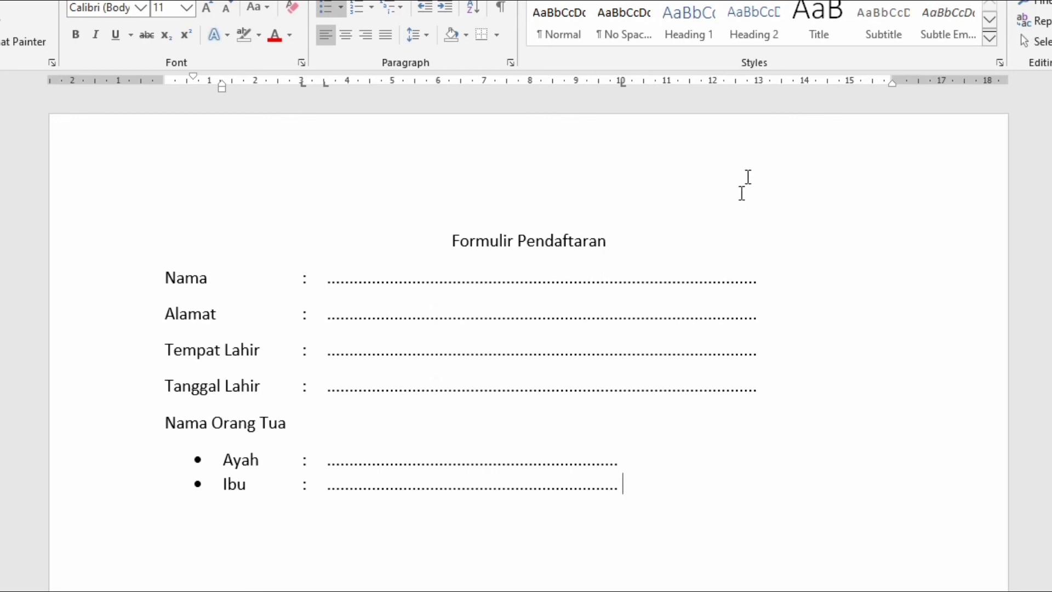
Step: Add a left tab stop at 13 cm to the Ibu line and select it in the tab stop settings
double_click(758, 82)
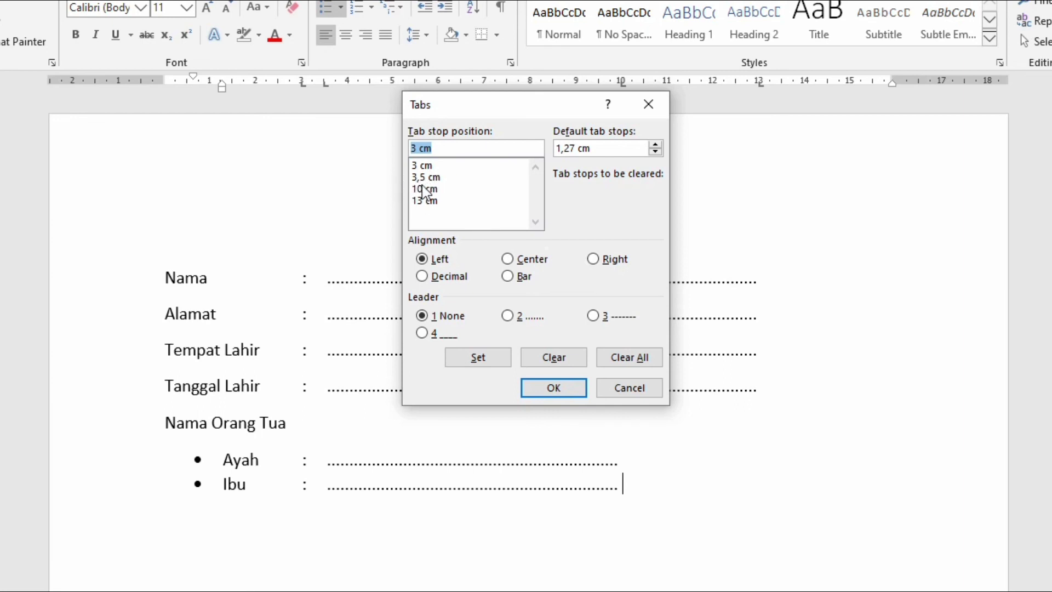
left_click(431, 201)
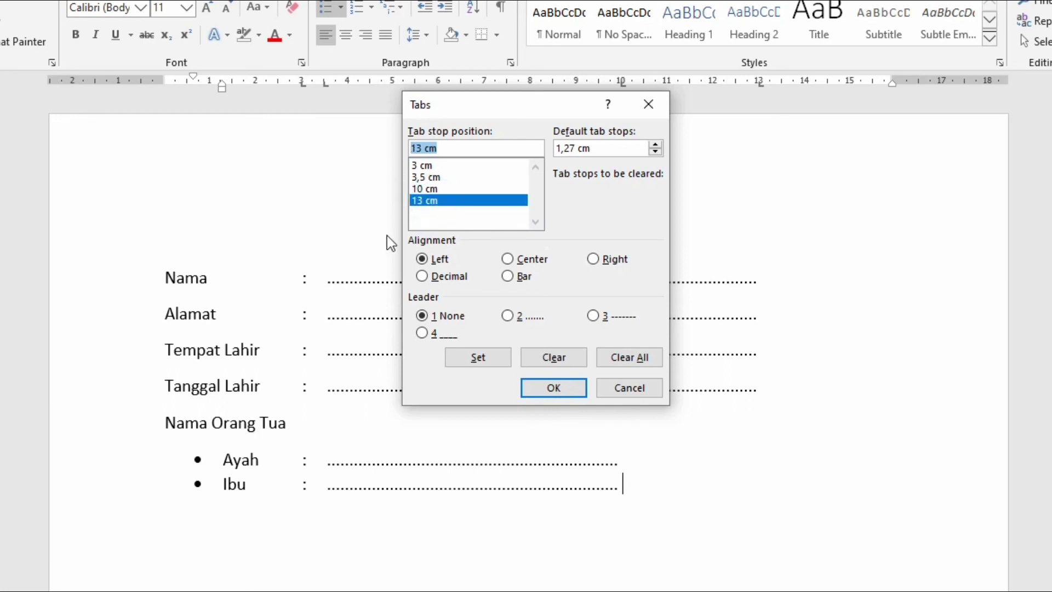